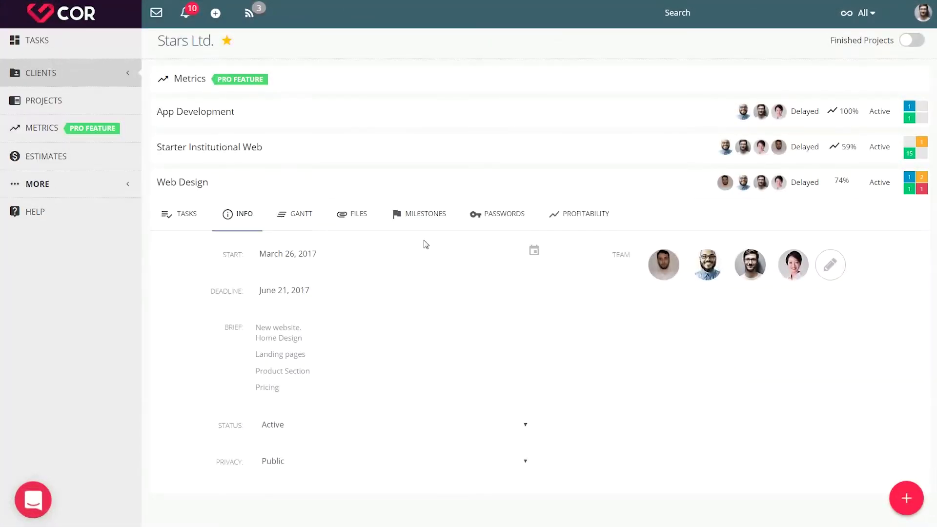
Review the Web Design project's profitability and the client's metrics summary.
{"action": "left_click", "coordinate": [567, 218]}
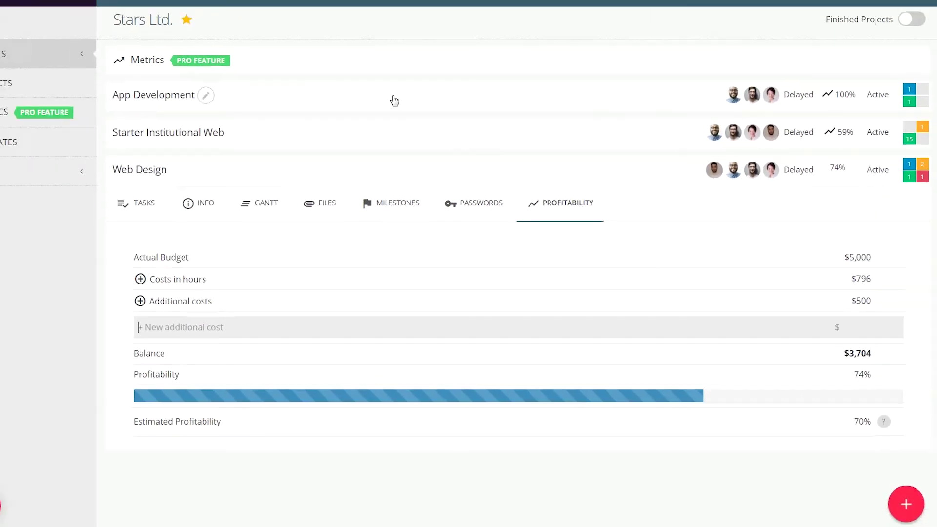
{"action": "left_click", "coordinate": [377, 86]}
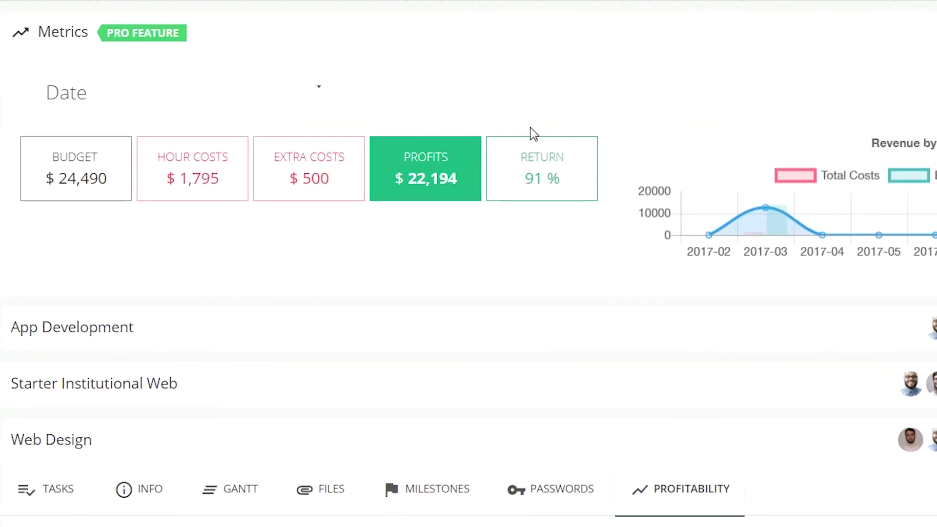
{"action": "left_click", "coordinate": [370, 79]}
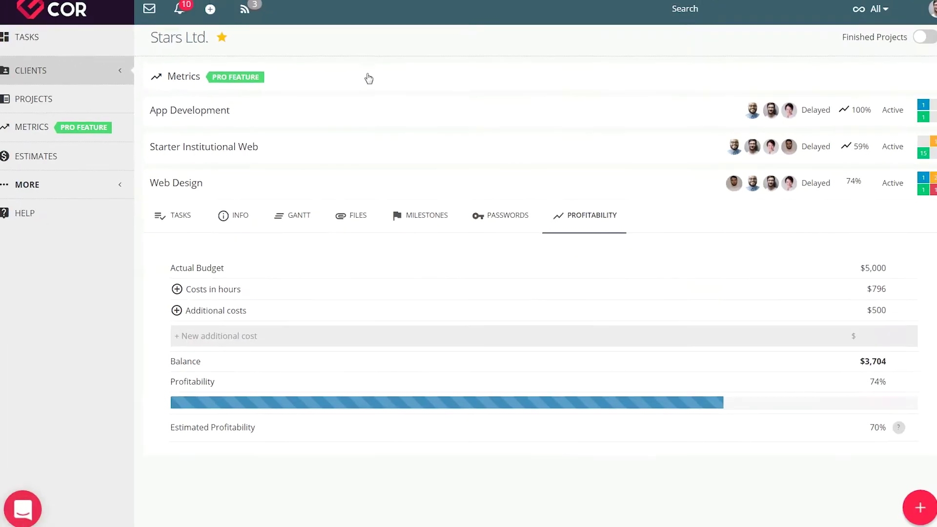
Review the project's tasks, milestones and files, then return to the all-projects list.
{"action": "left_click", "coordinate": [184, 215]}
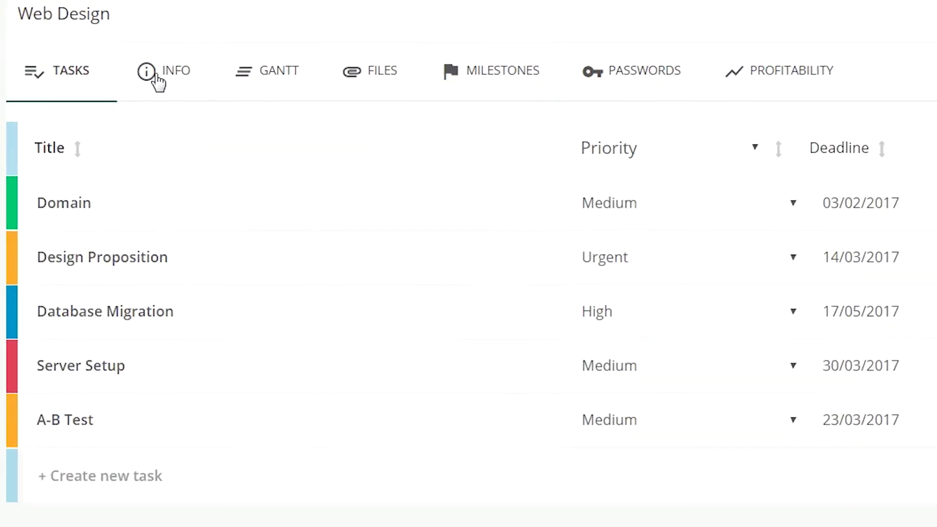
{"action": "left_click", "coordinate": [488, 81]}
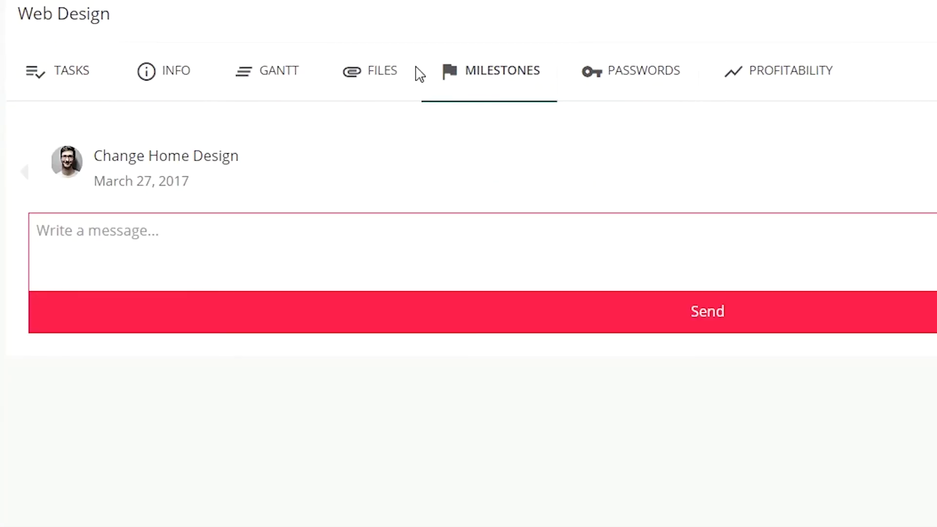
{"action": "left_click", "coordinate": [381, 72]}
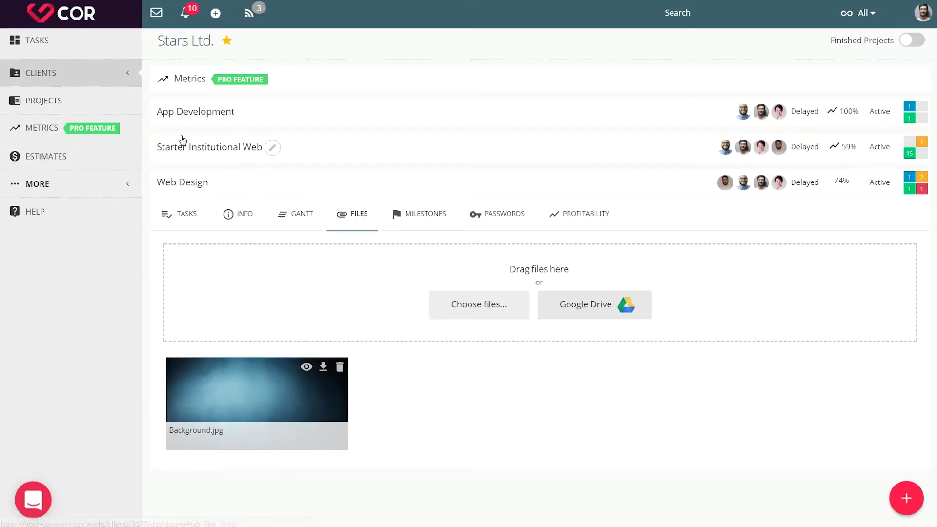
{"action": "left_click", "coordinate": [66, 103]}
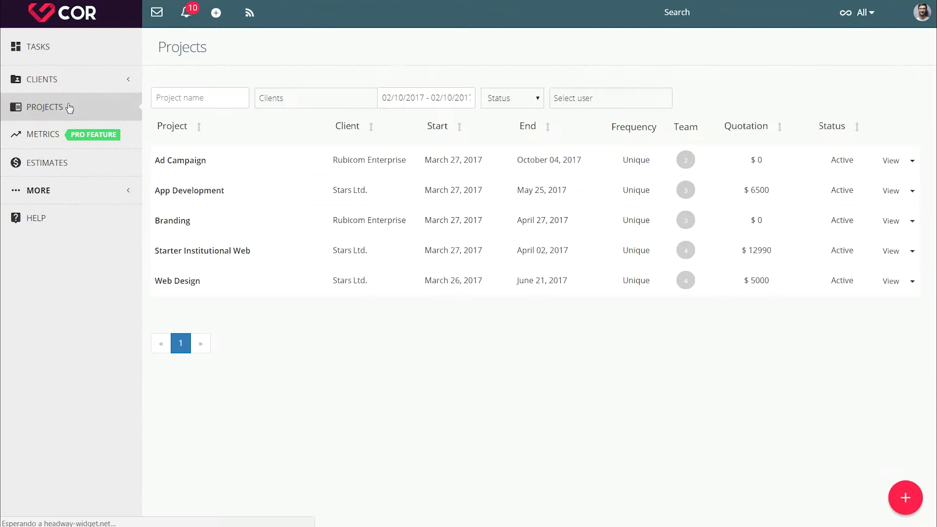
Start a new Website Development project and create the client Etil Ltd for it.
{"action": "left_click", "coordinate": [902, 496]}
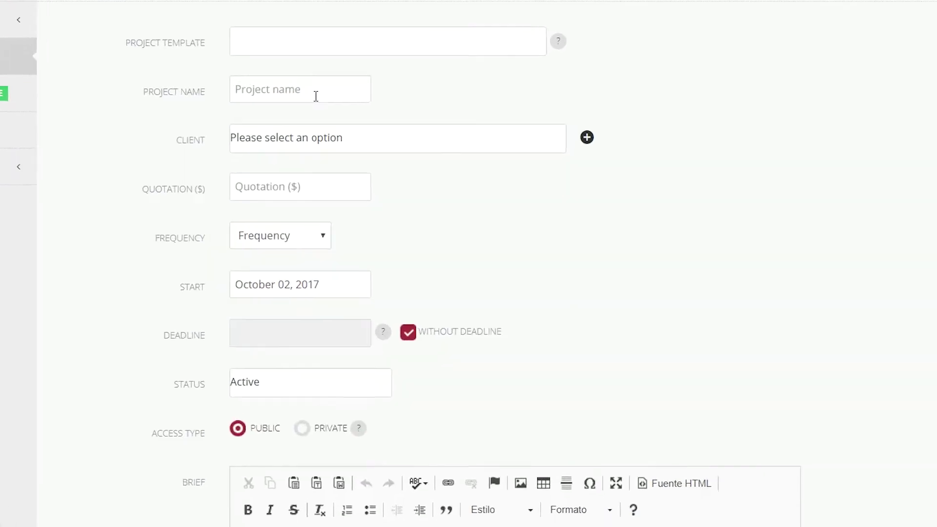
{"action": "left_click", "coordinate": [342, 125]}
{"action": "type", "text": "W"}
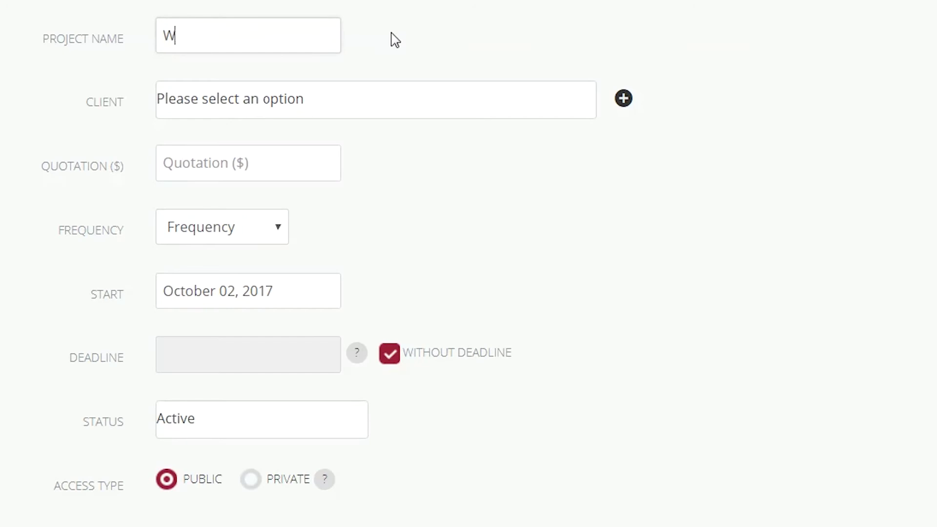
{"action": "type", "text": "ebsite Deve"}
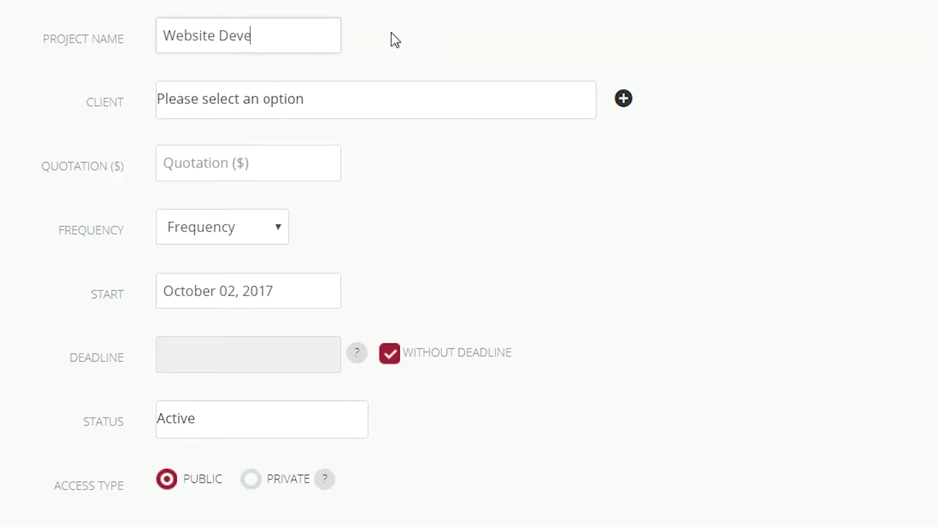
{"action": "type", "text": "lopment"}
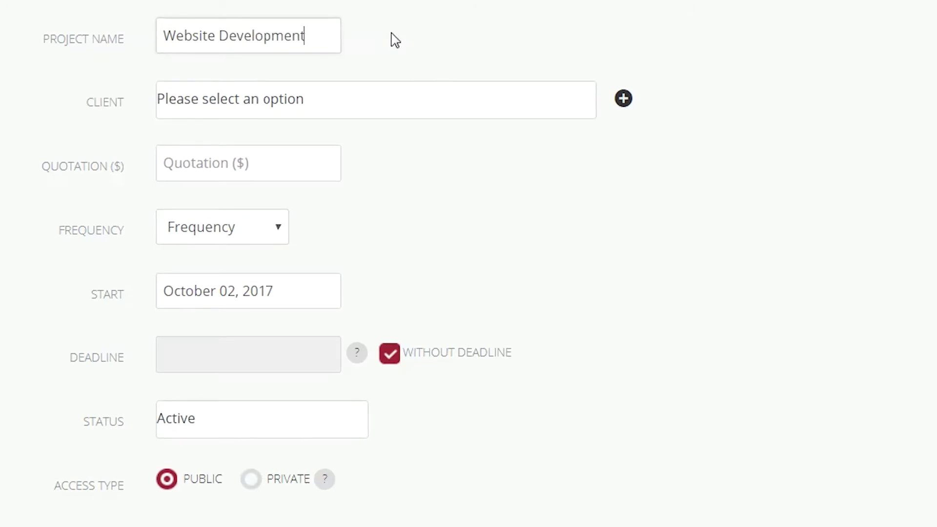
{"action": "left_click", "coordinate": [624, 99]}
{"action": "left_click", "coordinate": [345, 159]}
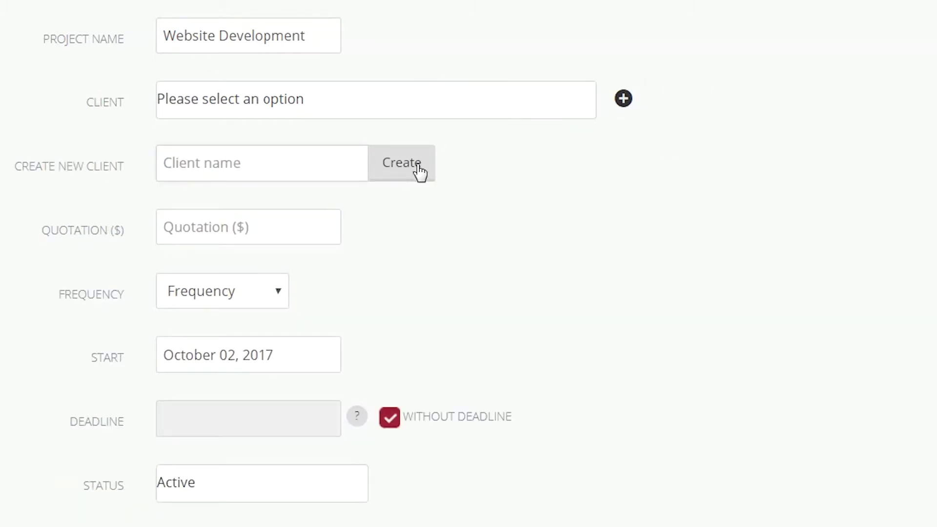
{"action": "type", "text": "Etil L"}
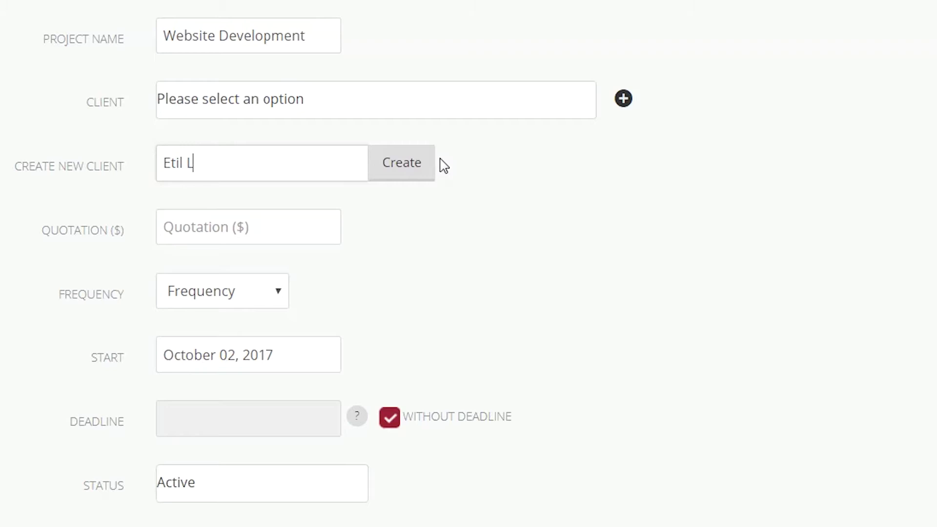
{"action": "type", "text": "td"}
{"action": "left_click", "coordinate": [405, 166]}
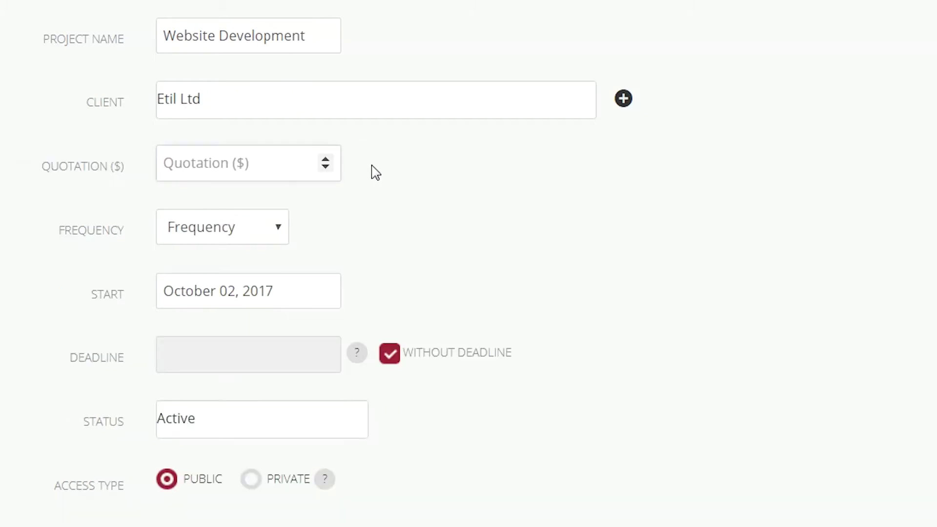
{"action": "type", "text": "500"}
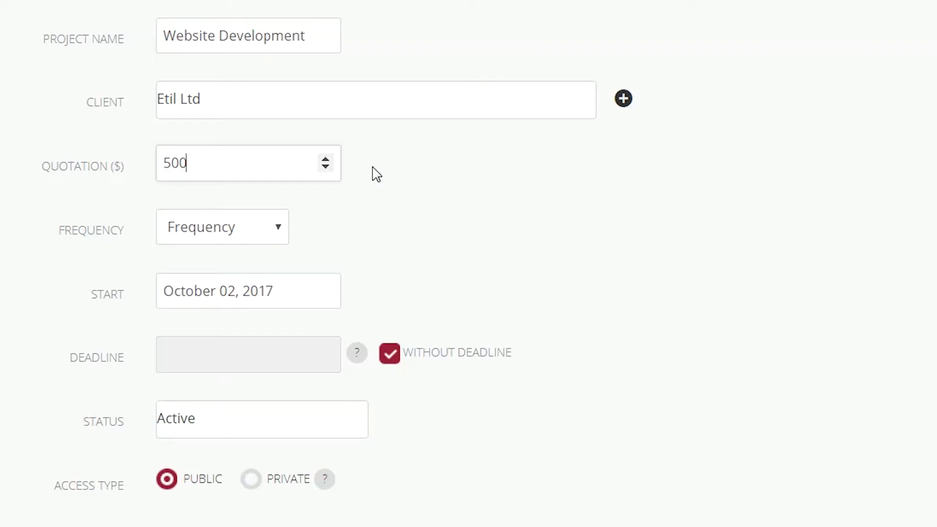
{"action": "type", "text": "0"}
Quote the project at $5000, add three team members and save it.
{"action": "left_click", "coordinate": [374, 173]}
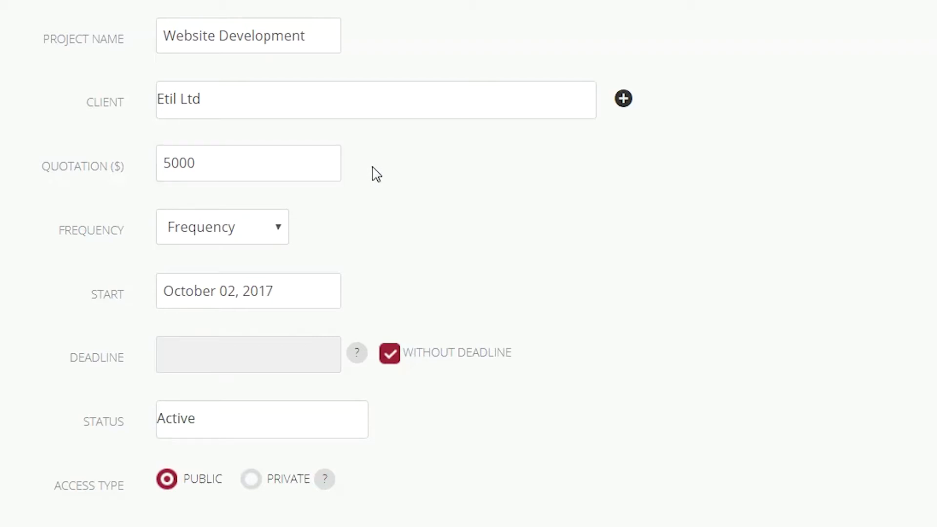
{"action": "scroll", "coordinate": [374, 173], "scroll_direction": "down", "scroll_amount": 5}
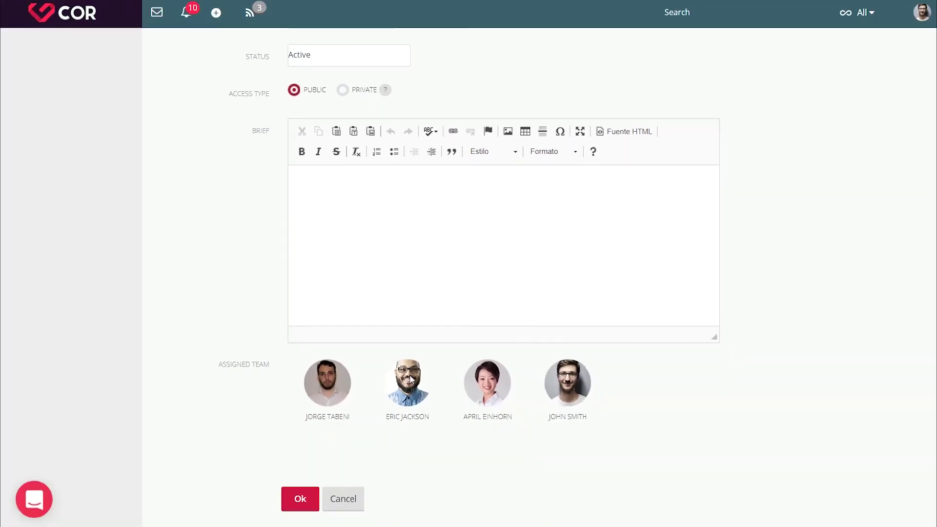
{"action": "left_click", "coordinate": [410, 379]}
{"action": "left_click", "coordinate": [511, 391]}
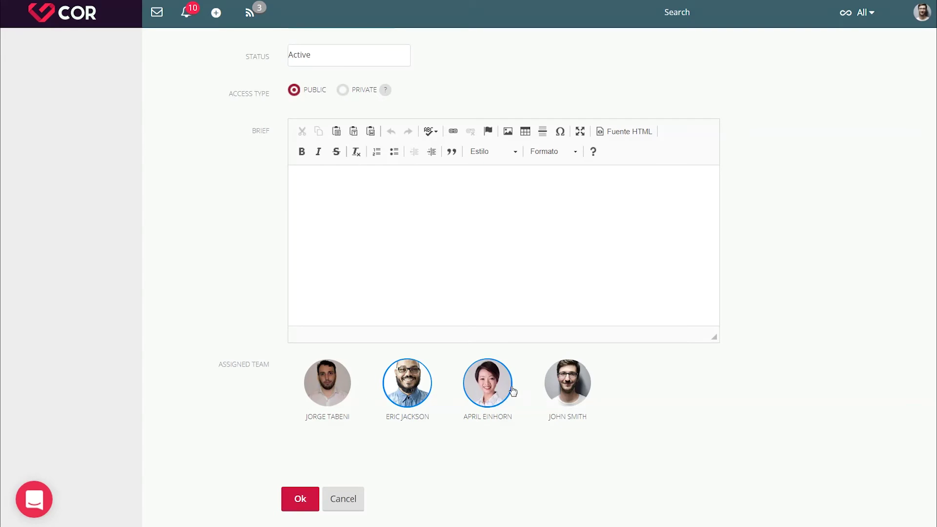
{"action": "left_click", "coordinate": [553, 388]}
{"action": "left_click", "coordinate": [300, 498]}
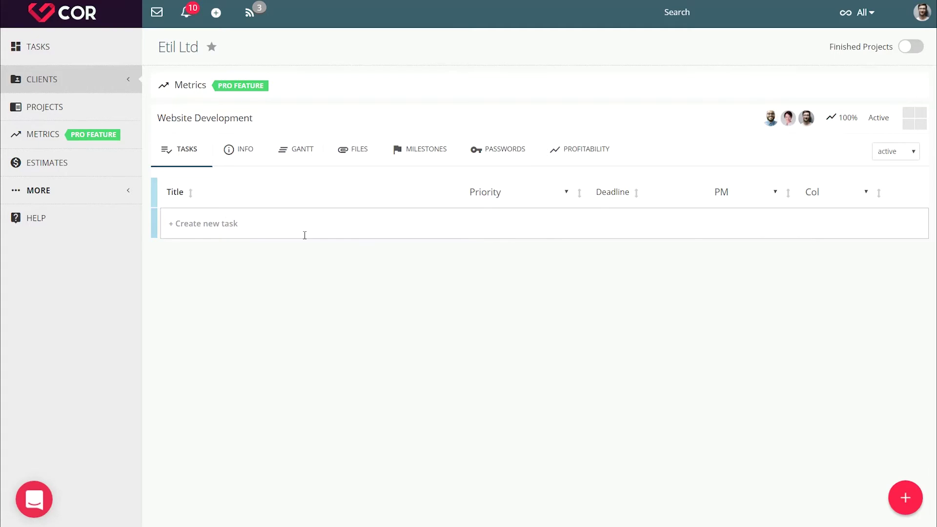
{"action": "type", "text": "Website Design"}
Save the Website Design task and set its deadline to October 11, 2017 with High priority.
{"action": "key", "text": "Return"}
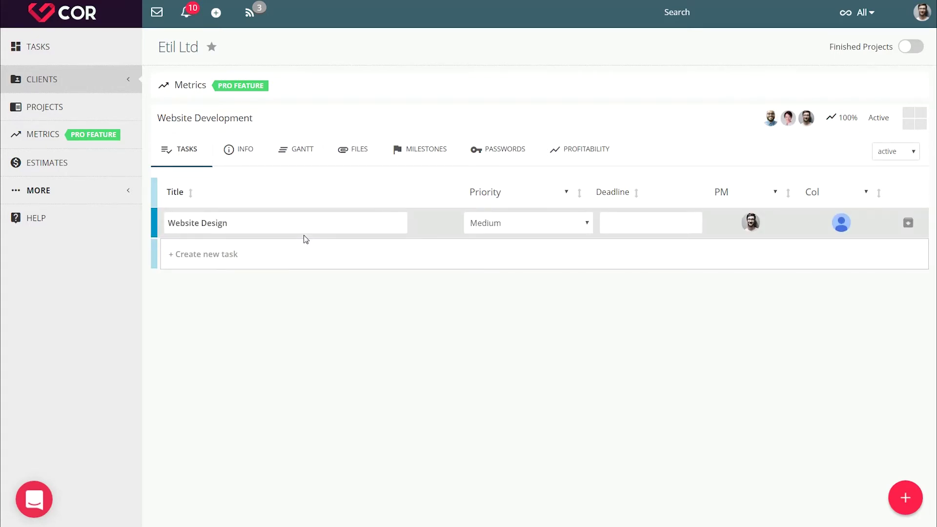
{"action": "left_click", "coordinate": [304, 236]}
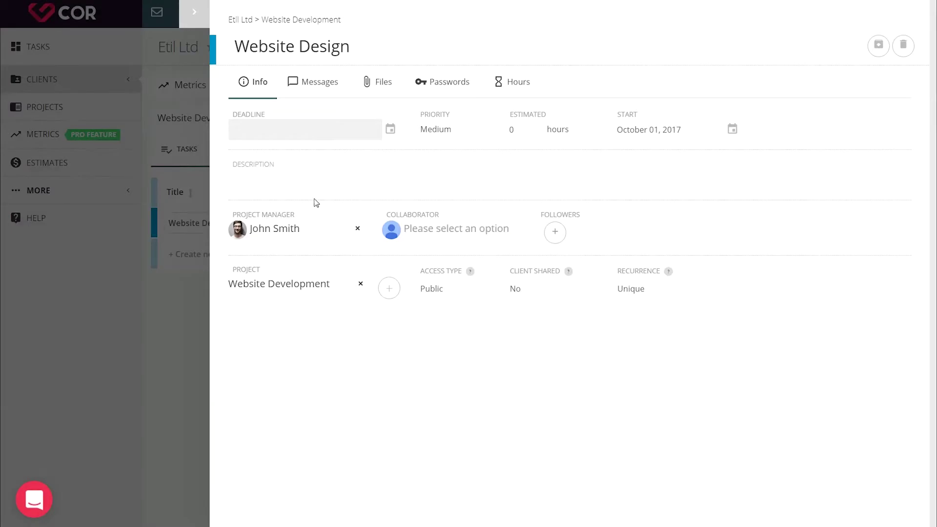
{"action": "left_click", "coordinate": [283, 125]}
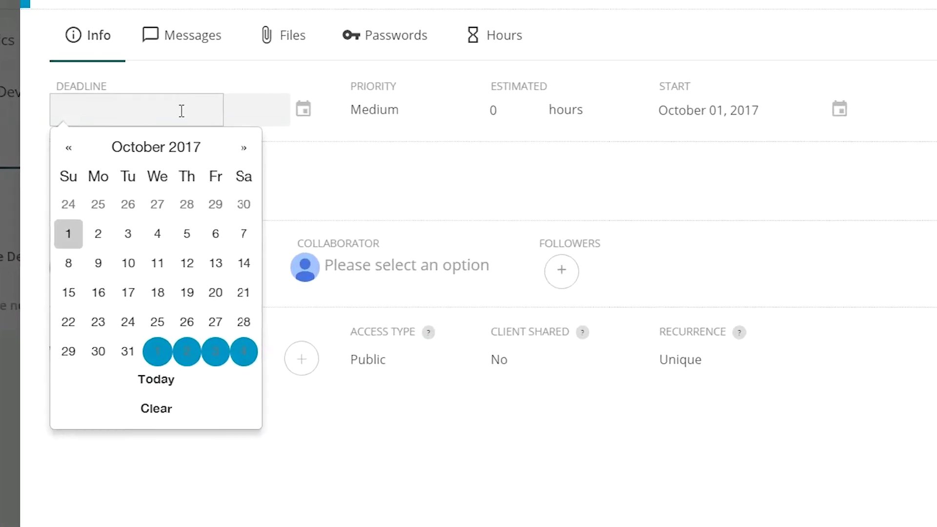
{"action": "left_click", "coordinate": [133, 270]}
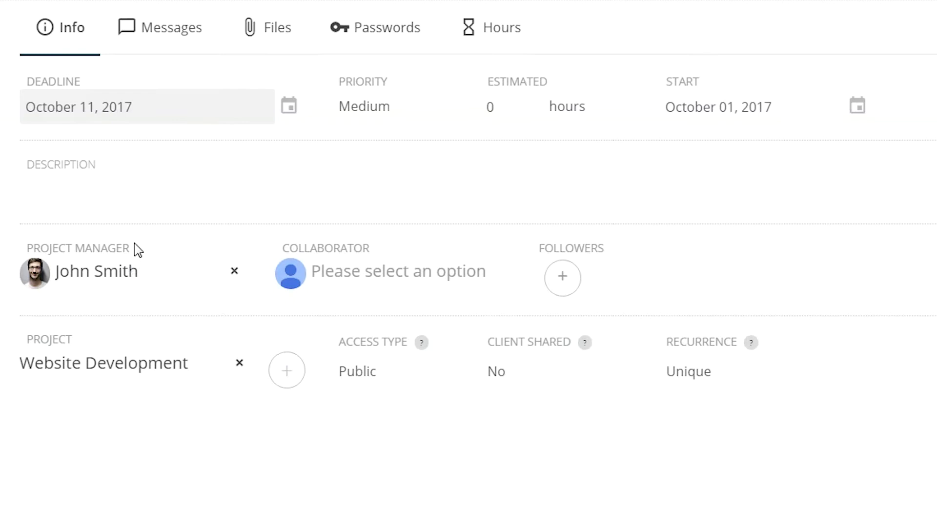
{"action": "type", "text": "Deliver website's design proposals"}
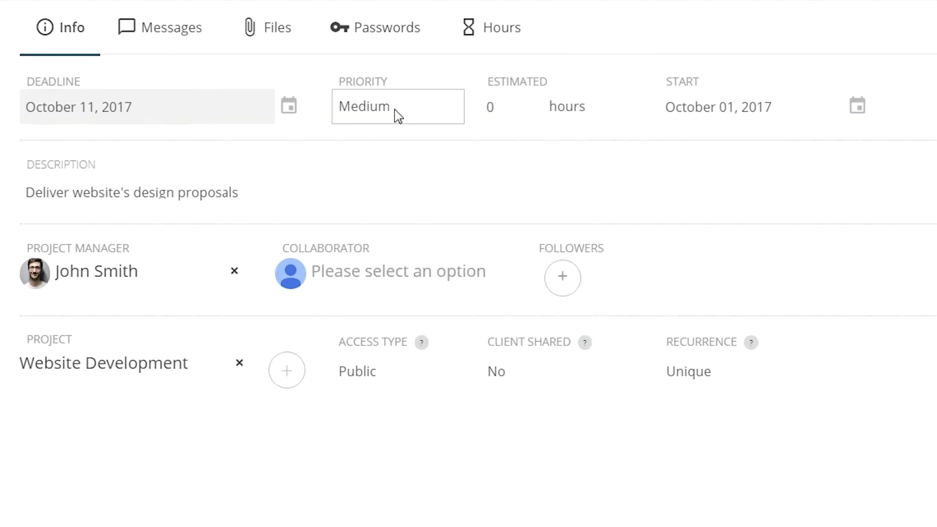
{"action": "left_click", "coordinate": [396, 115]}
{"action": "left_click", "coordinate": [379, 173]}
{"action": "left_click", "coordinate": [359, 279]}
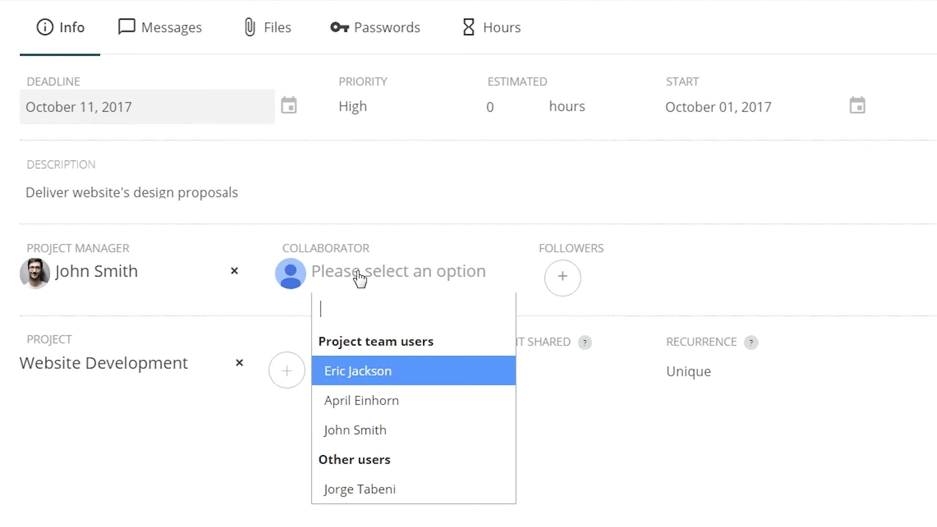
{"action": "left_click", "coordinate": [352, 400]}
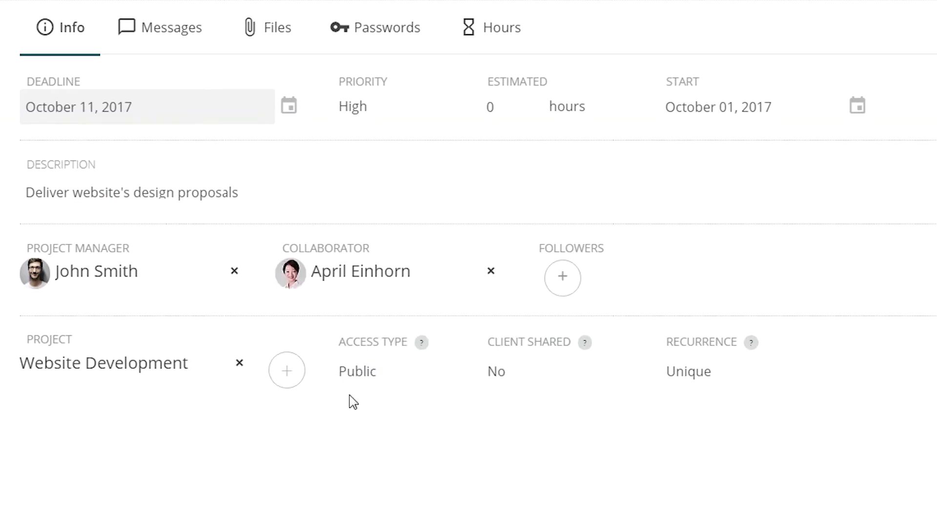
{"action": "left_click", "coordinate": [555, 282]}
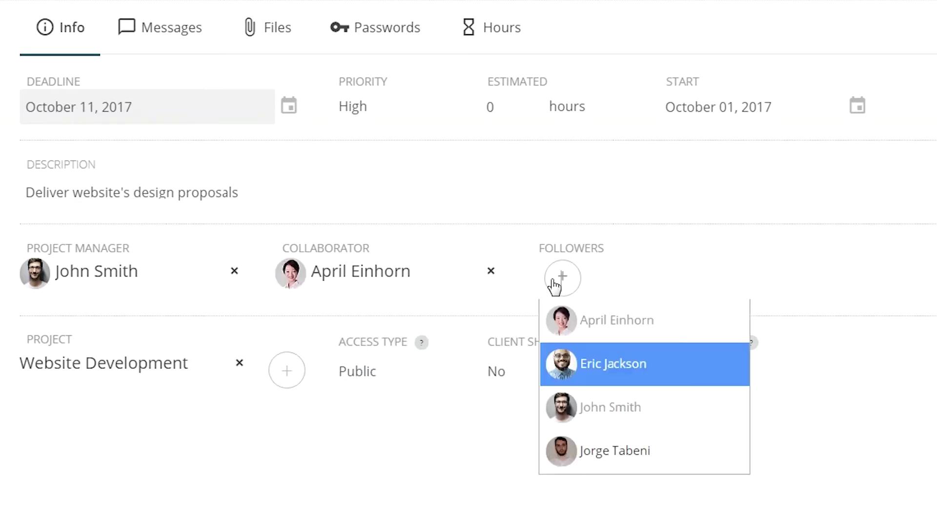
{"action": "left_click", "coordinate": [570, 363]}
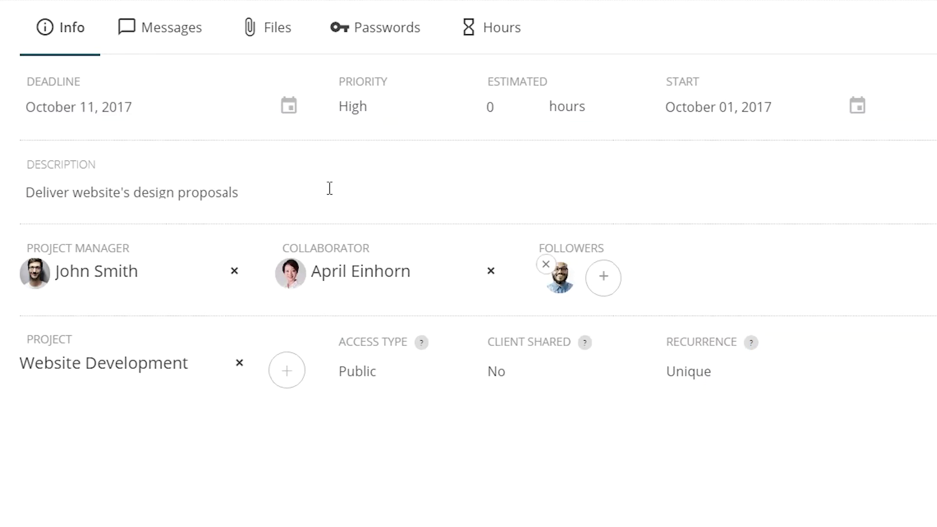
Review the task's messages, files, passwords and logged hours.
{"action": "left_click", "coordinate": [177, 32]}
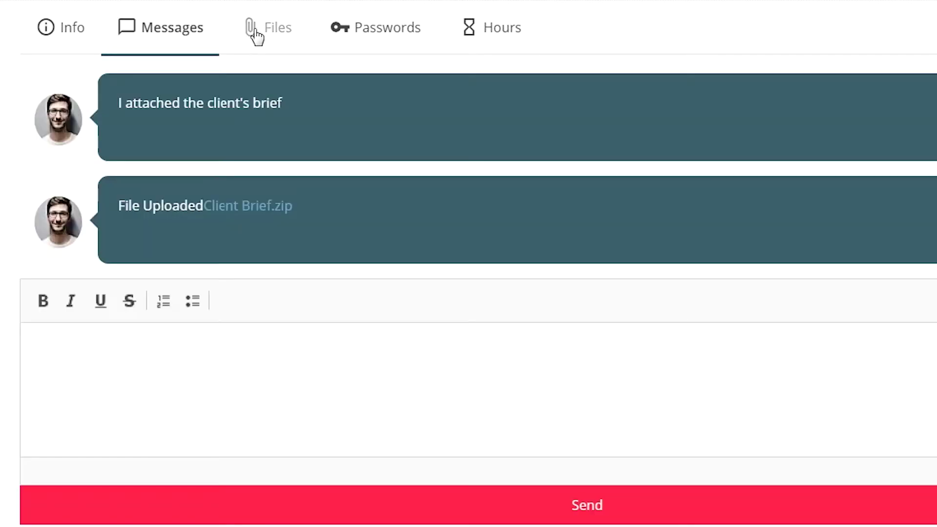
{"action": "left_click", "coordinate": [269, 36]}
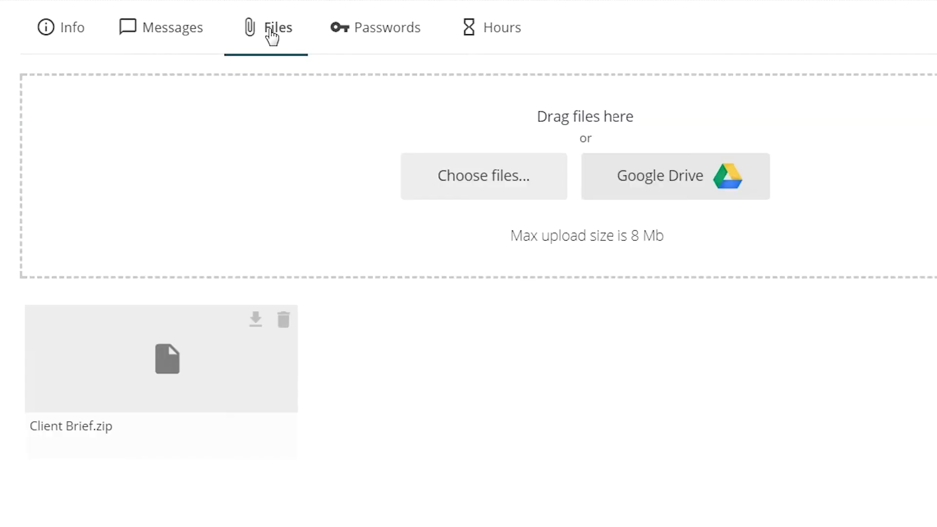
{"action": "left_click", "coordinate": [363, 36]}
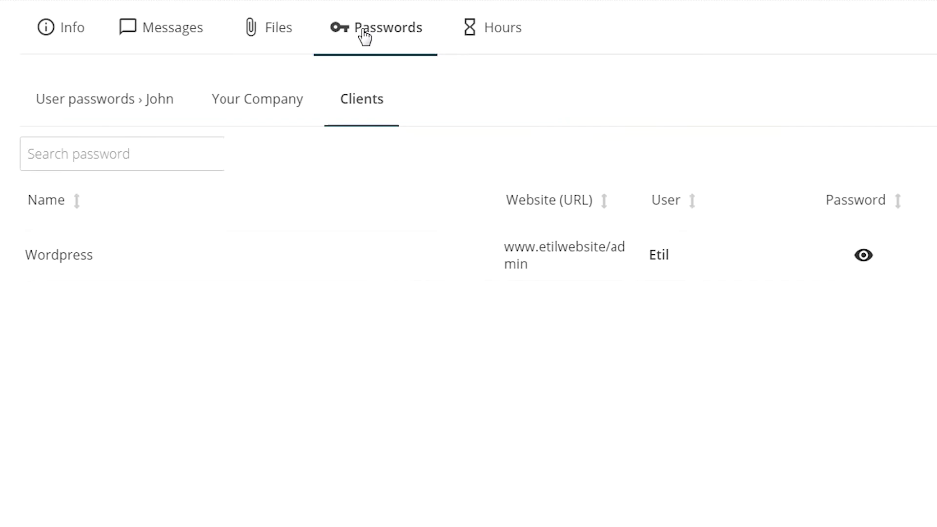
{"action": "left_click", "coordinate": [503, 36]}
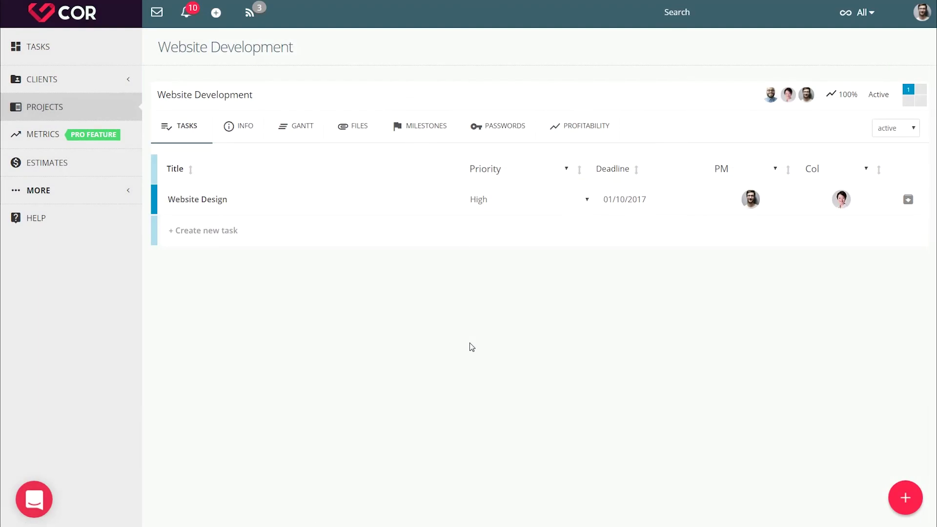
{"action": "left_click", "coordinate": [125, 193]}
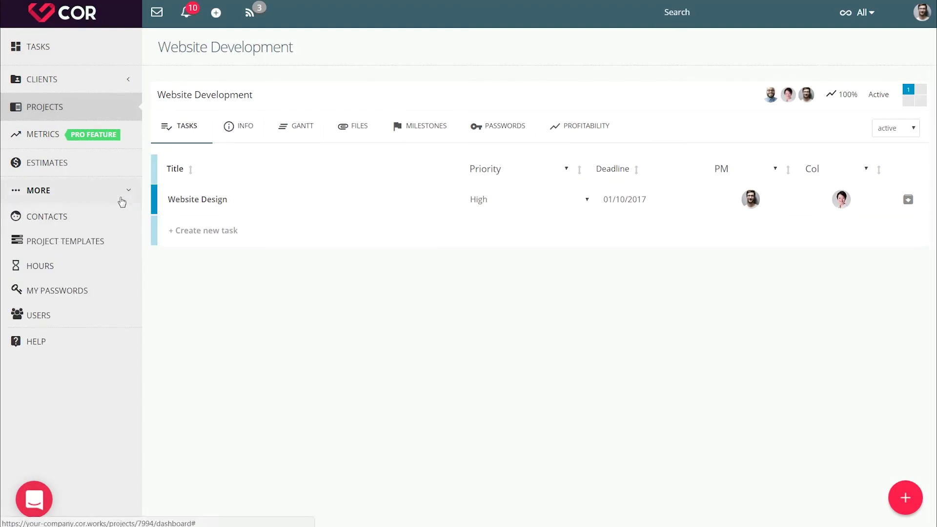
{"action": "left_click", "coordinate": [58, 315]}
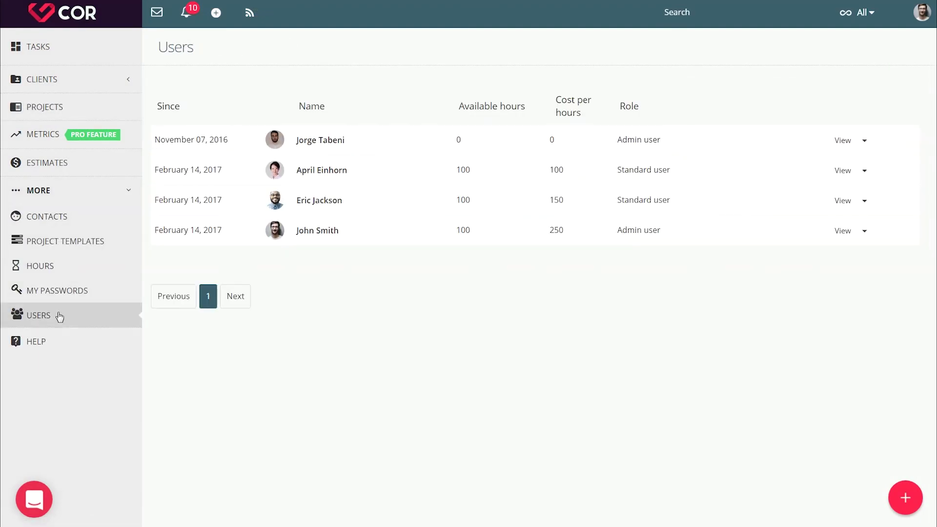
{"action": "left_click", "coordinate": [311, 203]}
{"action": "scroll", "coordinate": [313, 209], "scroll_direction": "down", "scroll_amount": 3}
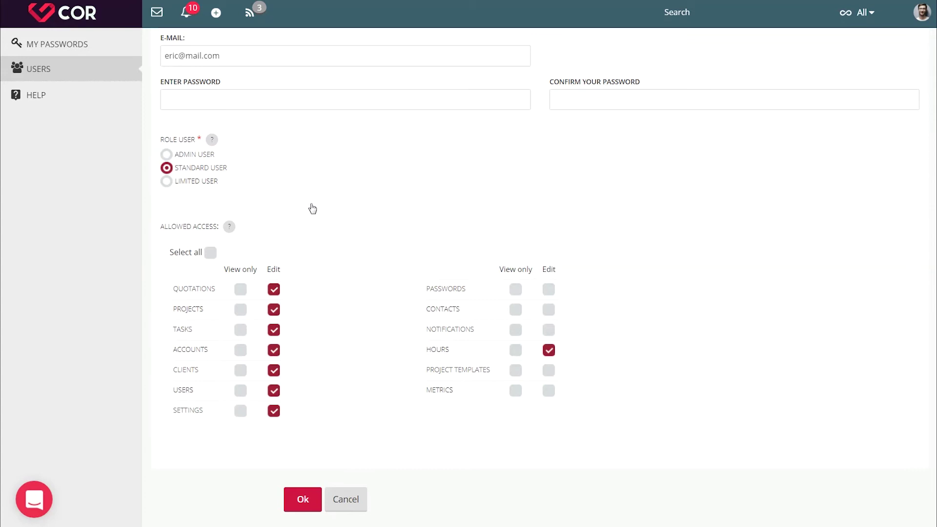
{"action": "scroll", "coordinate": [313, 209], "scroll_direction": "up", "scroll_amount": 3}
{"action": "left_click", "coordinate": [289, 212]}
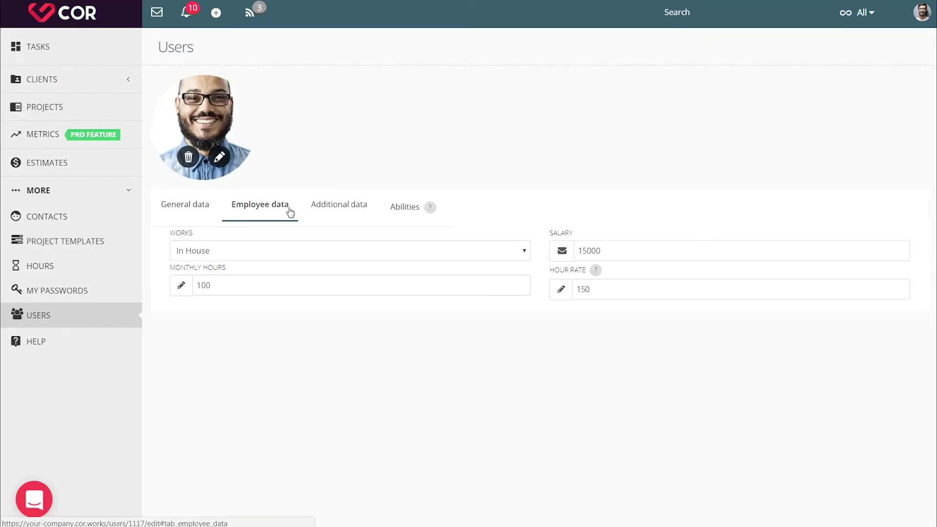
{"action": "mouse_move", "coordinate": [352, 285]}
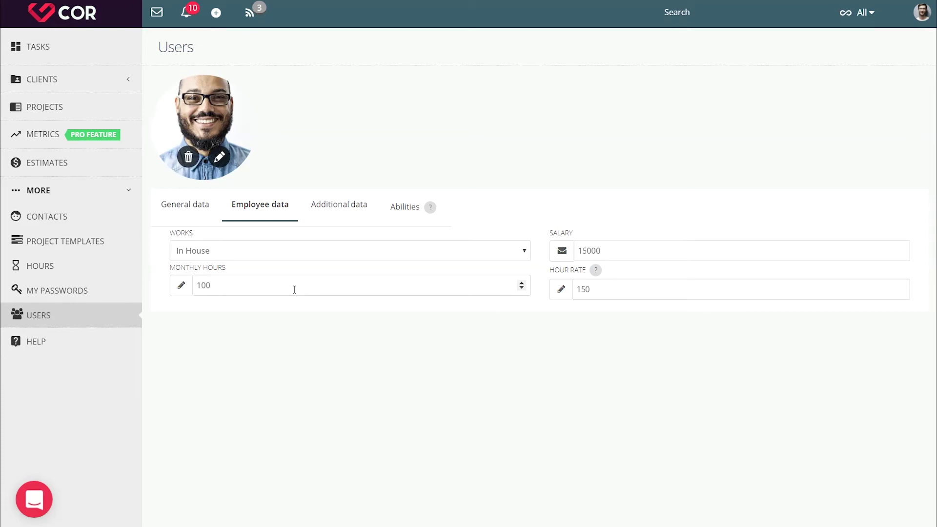
On the Stars Ltd. client page, view the Web Design project's profitability and the client's metrics summary.
{"action": "left_click", "coordinate": [120, 89]}
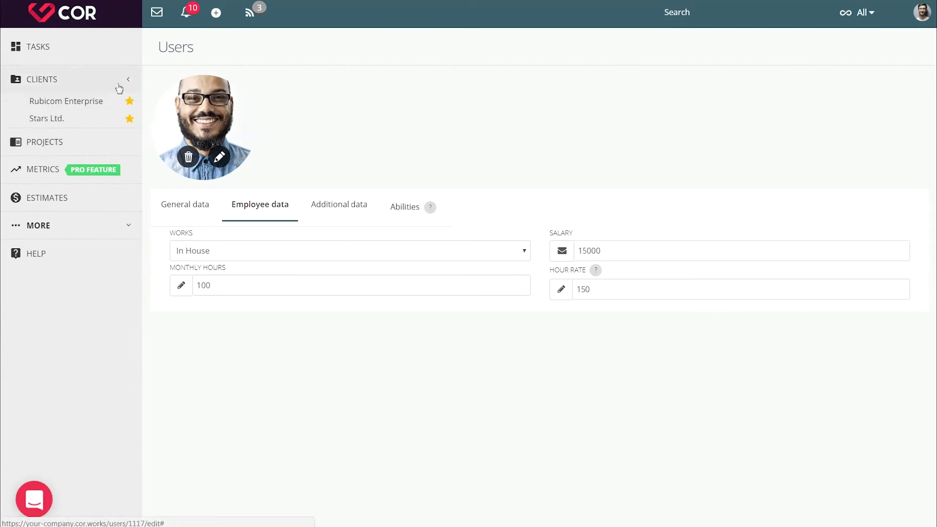
{"action": "left_click", "coordinate": [98, 119]}
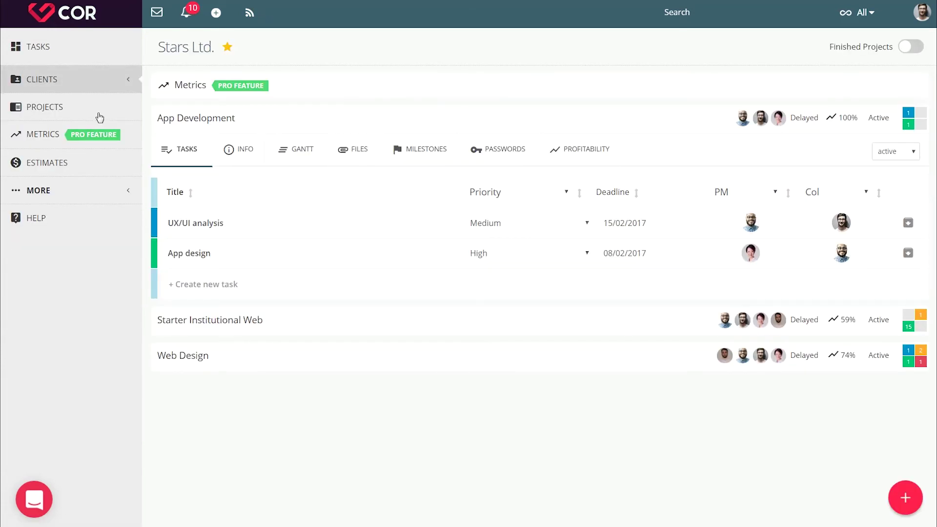
{"action": "left_click", "coordinate": [184, 355]}
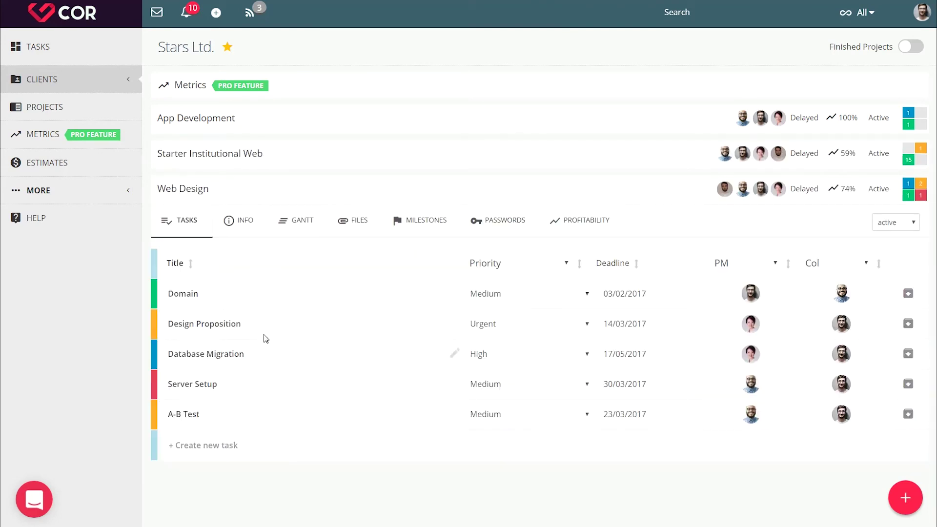
{"action": "left_click", "coordinate": [576, 230]}
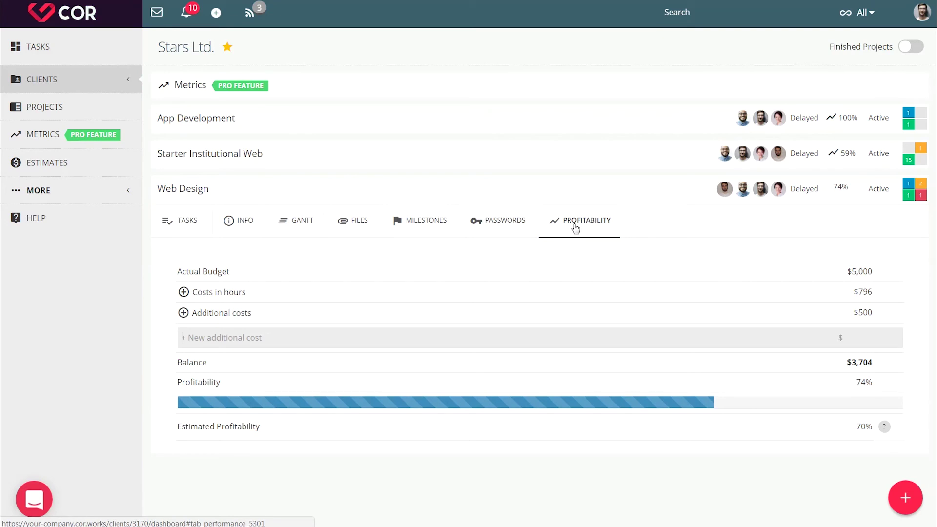
{"action": "left_click", "coordinate": [397, 95]}
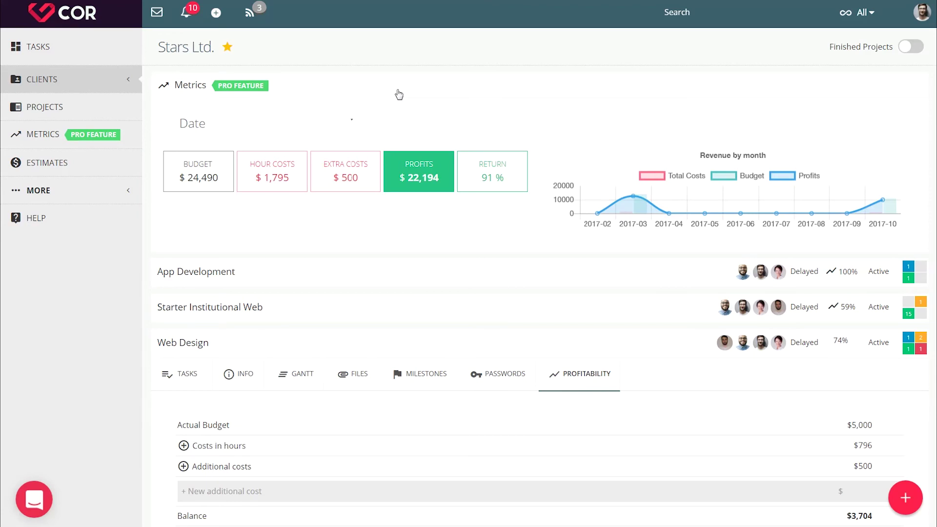
Filter the overall metrics dashboard to the Web Design project.
{"action": "left_click", "coordinate": [99, 137]}
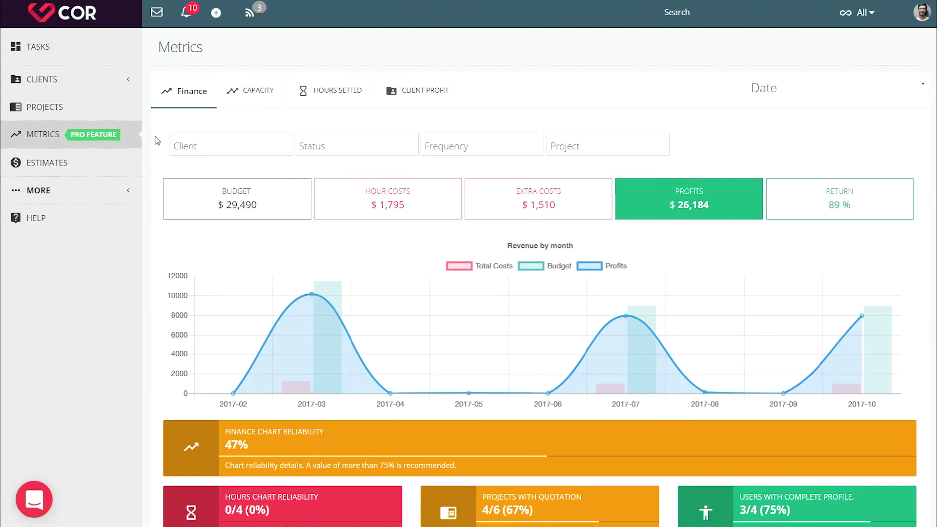
{"action": "scroll", "coordinate": [156, 141], "scroll_direction": "down", "scroll_amount": 1}
{"action": "scroll", "coordinate": [155, 141], "scroll_direction": "up", "scroll_amount": 1}
{"action": "left_click", "coordinate": [589, 146]}
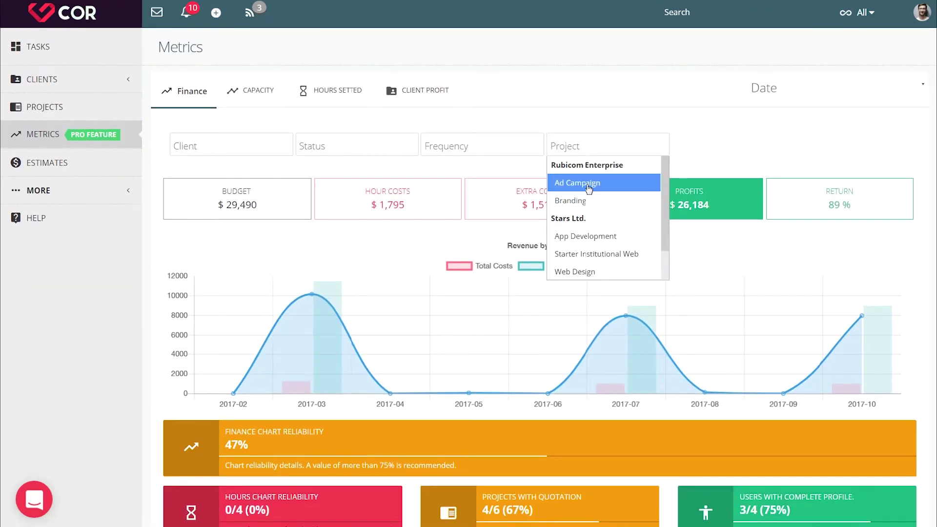
{"action": "left_click", "coordinate": [581, 271]}
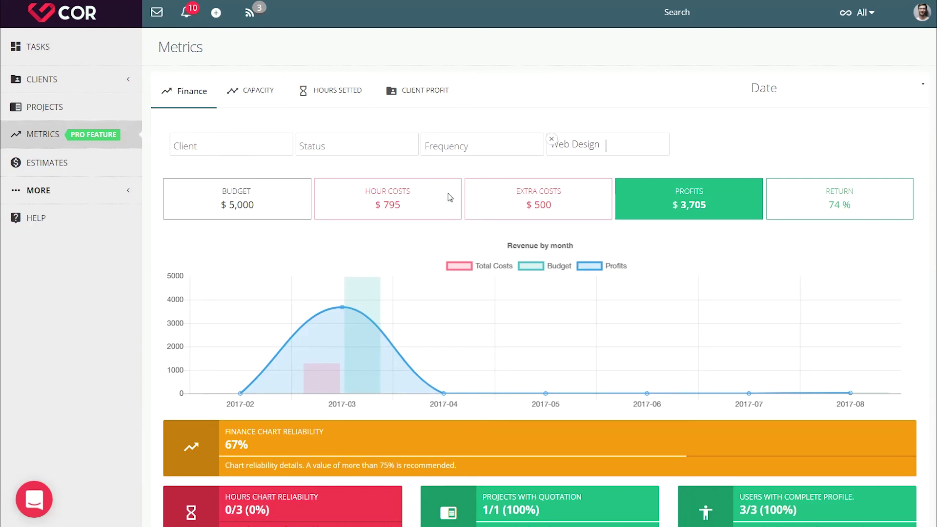
Review the capacity, hours-logged and client-profit metric charts.
{"action": "left_click", "coordinate": [262, 100]}
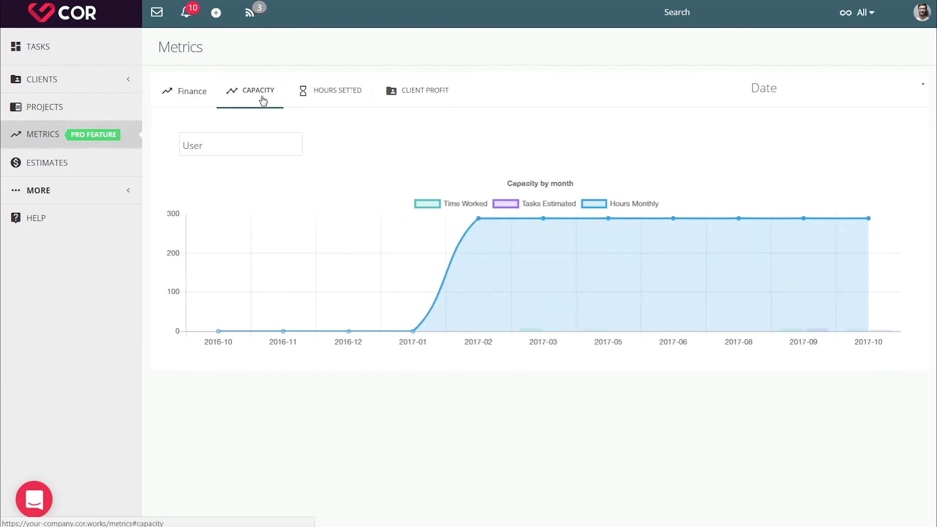
{"action": "left_click", "coordinate": [326, 98]}
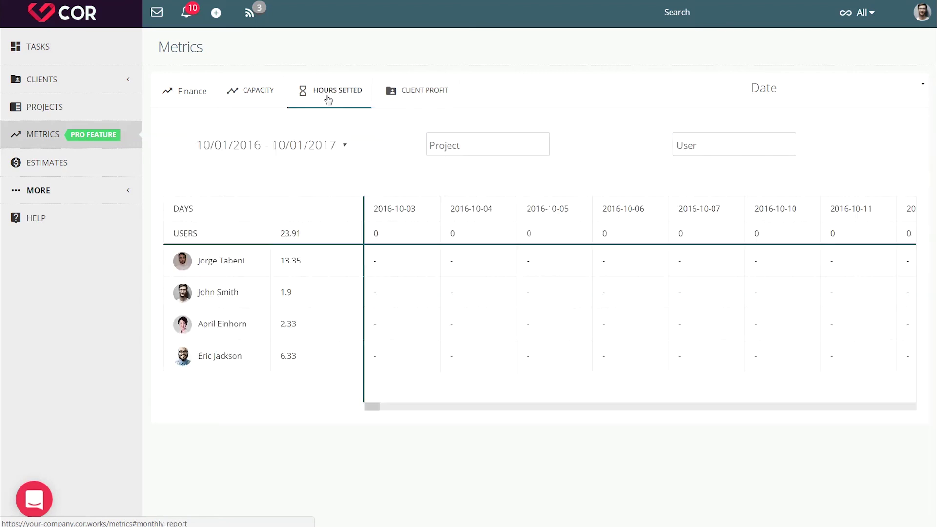
{"action": "left_click", "coordinate": [416, 99]}
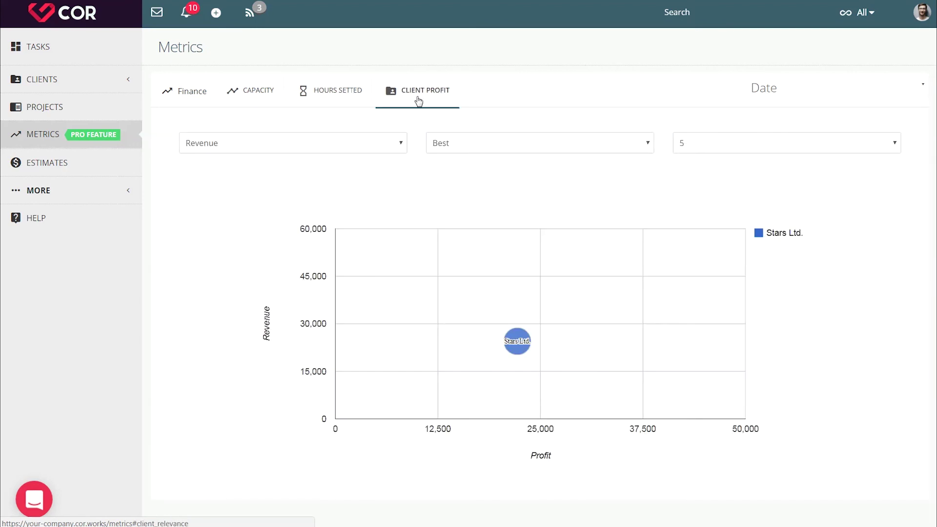
On the tasks dashboard, keep 'Tasks assigned to me' and sort them by deadline, latest first.
{"action": "left_click", "coordinate": [96, 53]}
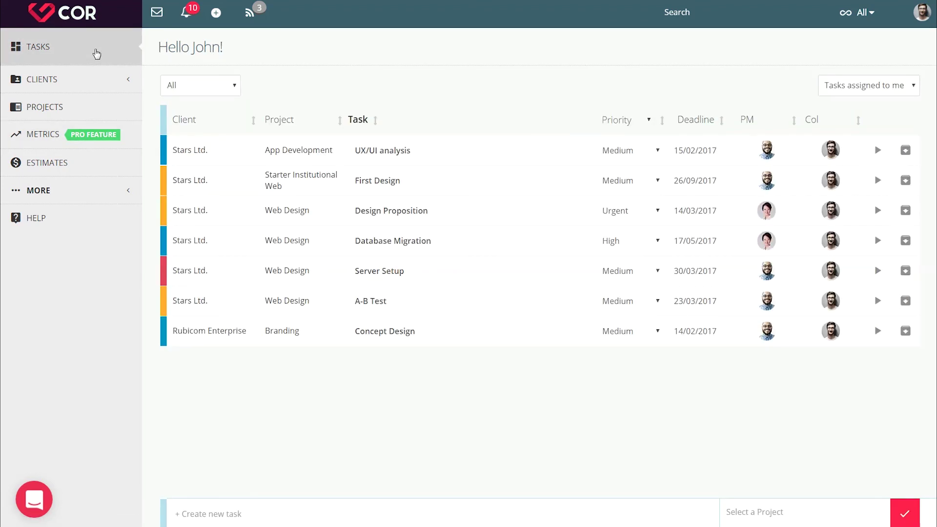
{"action": "left_click", "coordinate": [838, 90]}
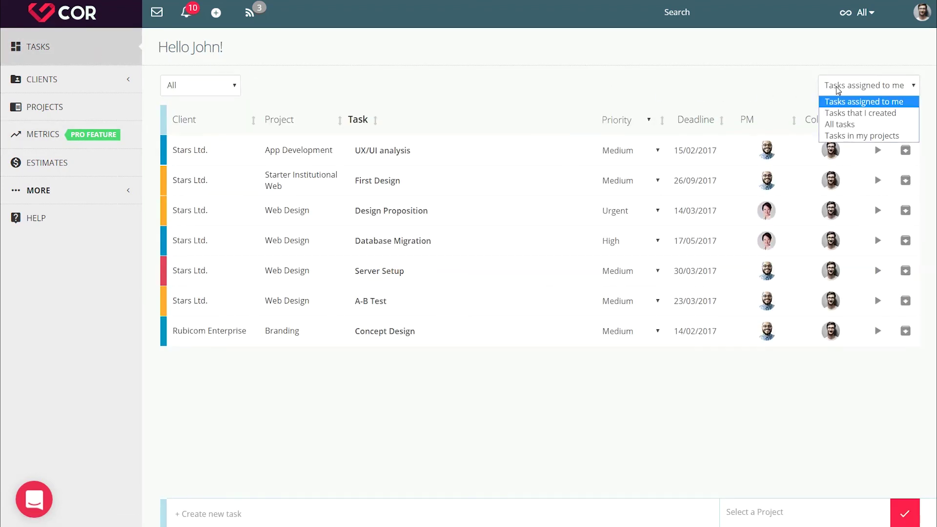
{"action": "left_click", "coordinate": [837, 105]}
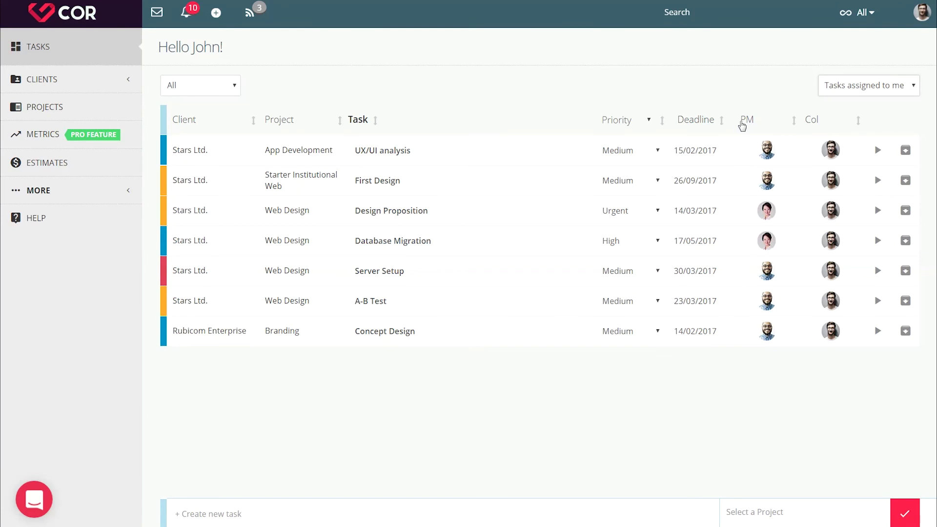
{"action": "left_click", "coordinate": [721, 120]}
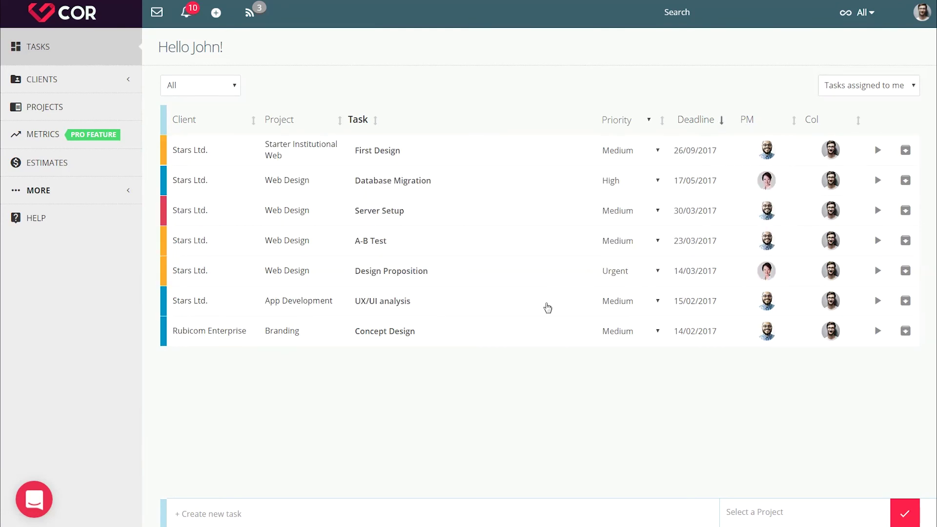